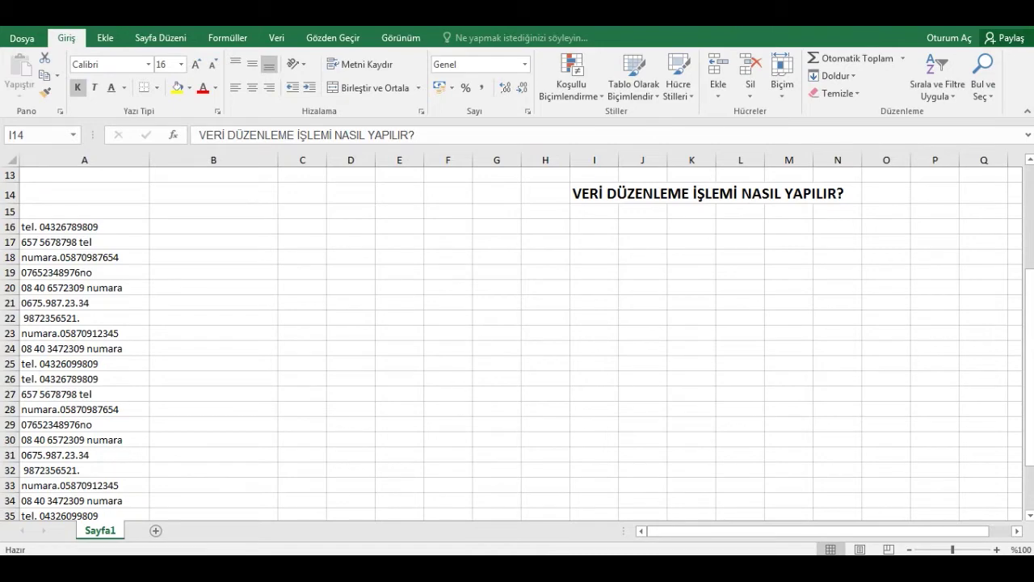
left_click_drag(84, 226, 84, 500)
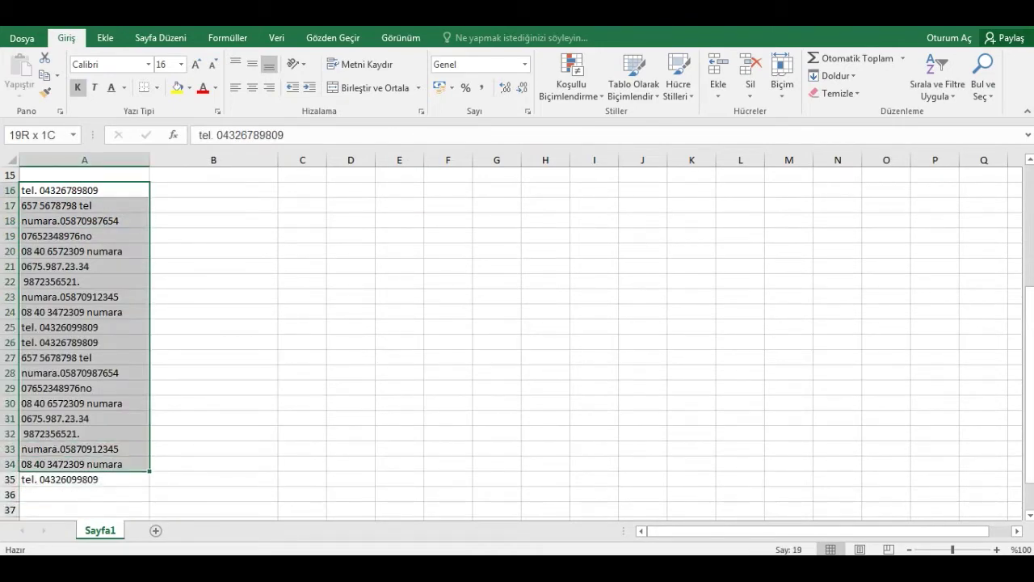
scroll(84, 323, "up", 1)
scroll(517, 339, "down", 1)
scroll(517, 339, "up", 1)
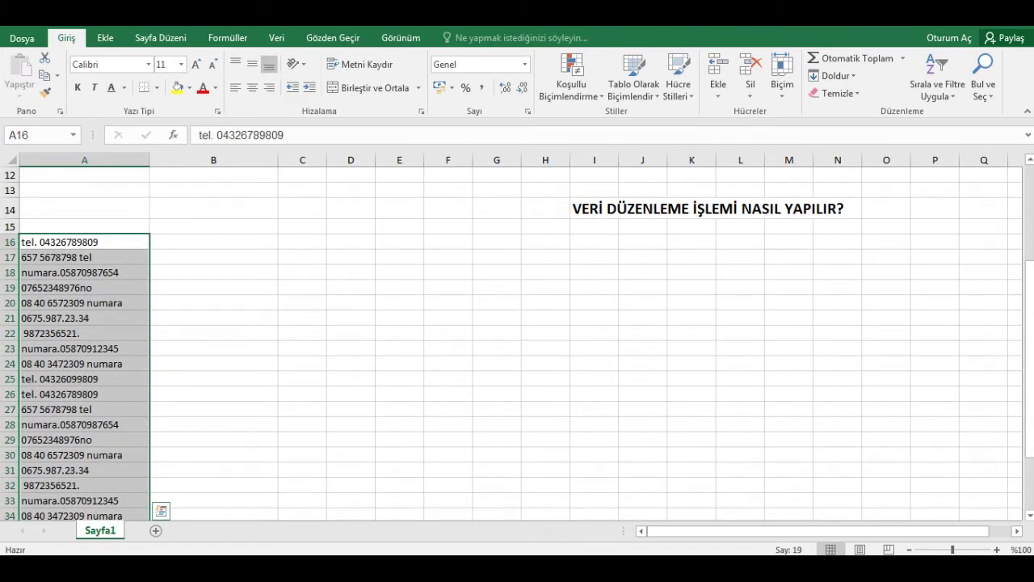
scroll(517, 340, "down", 2)
scroll(517, 339, "up", 1)
scroll(517, 340, "up", 1)
scroll(517, 339, "down", 1)
scroll(517, 339, "up", 1)
scroll(517, 339, "down", 1)
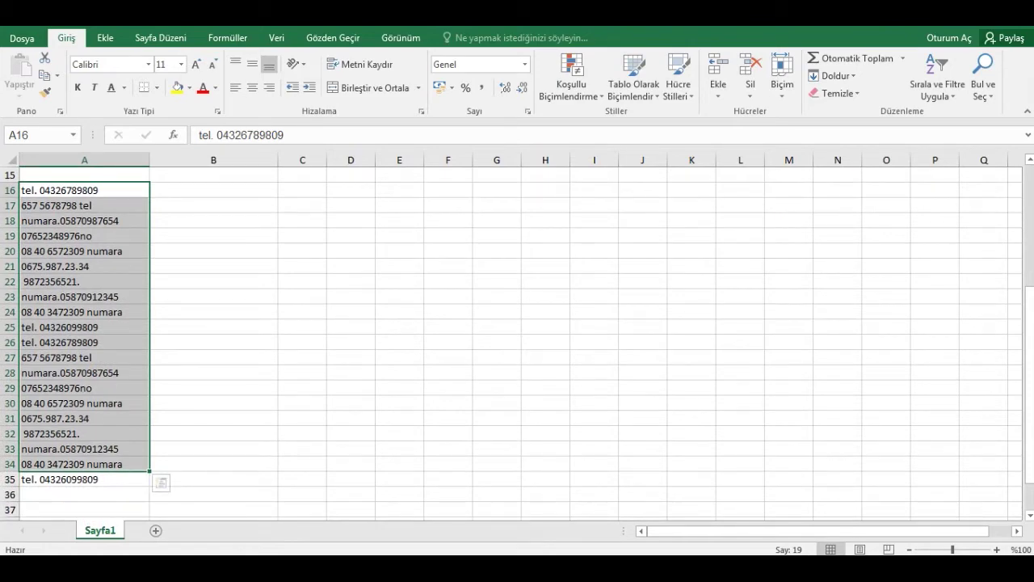
scroll(517, 340, "down", 1)
scroll(517, 339, "up", 1)
scroll(517, 339, "up", 1)
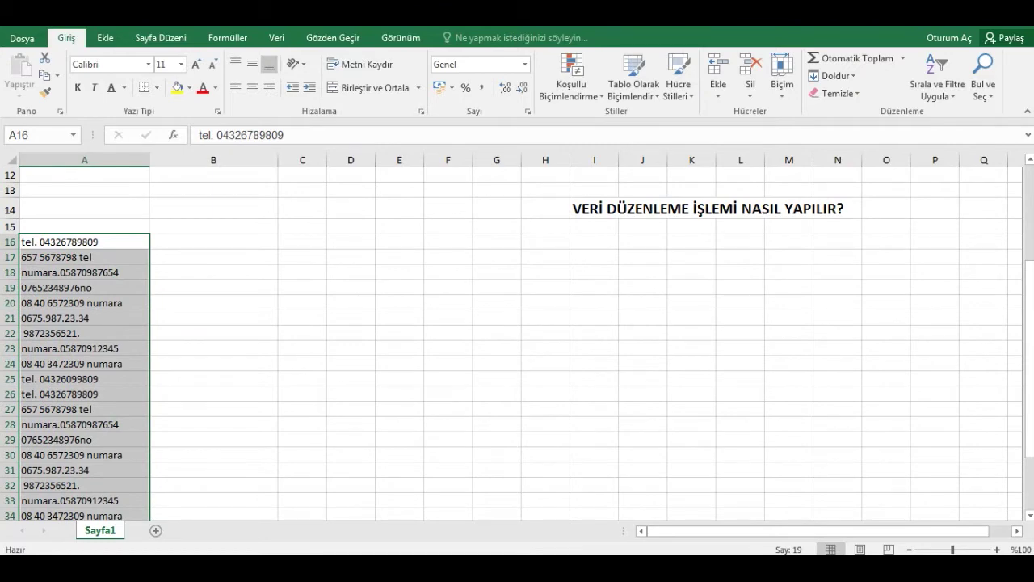
scroll(517, 339, "down", 1)
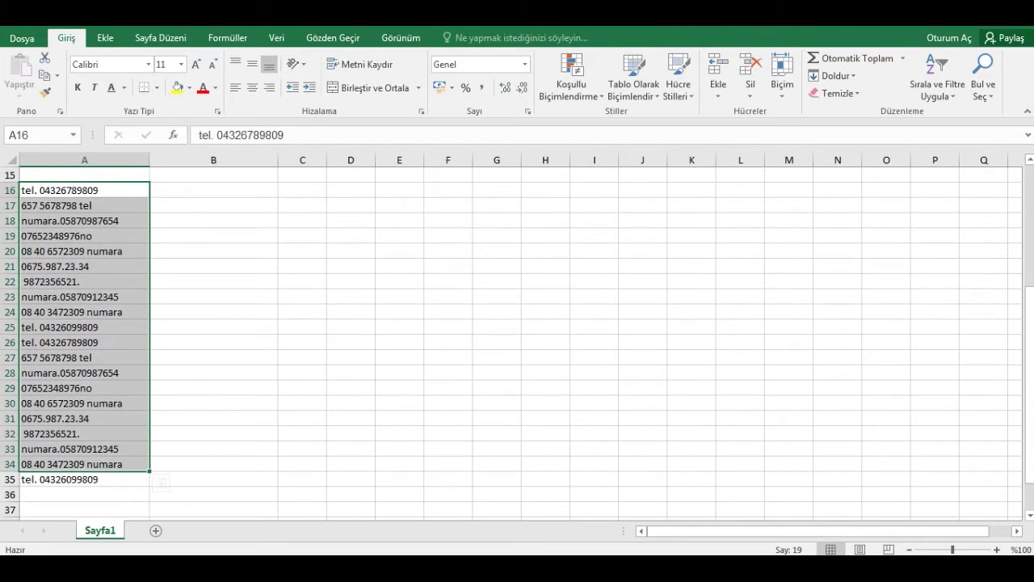
scroll(517, 339, "up", 1)
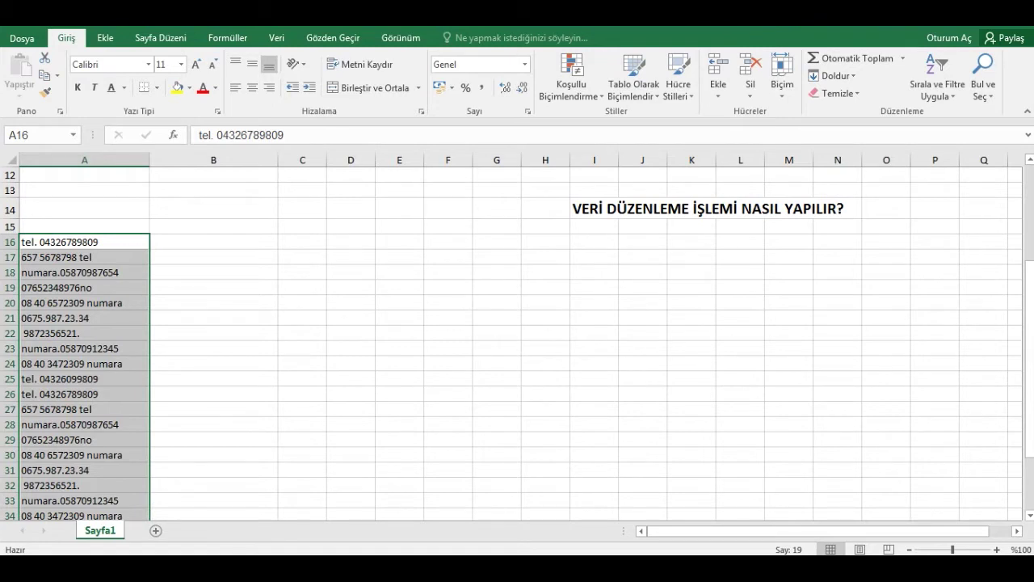
left_click(213, 242)
scroll(517, 339, "up", 1)
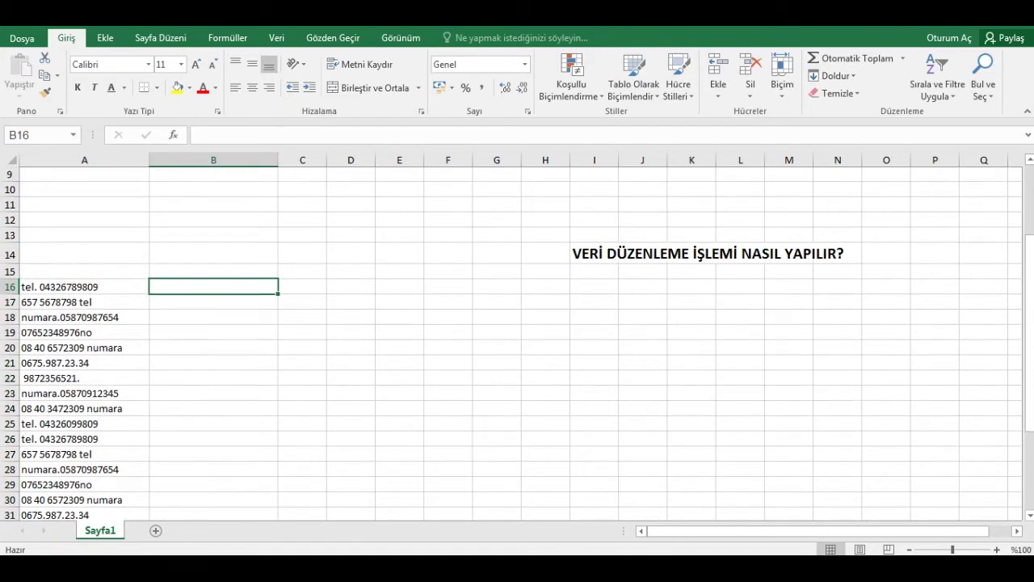
left_click(213, 272)
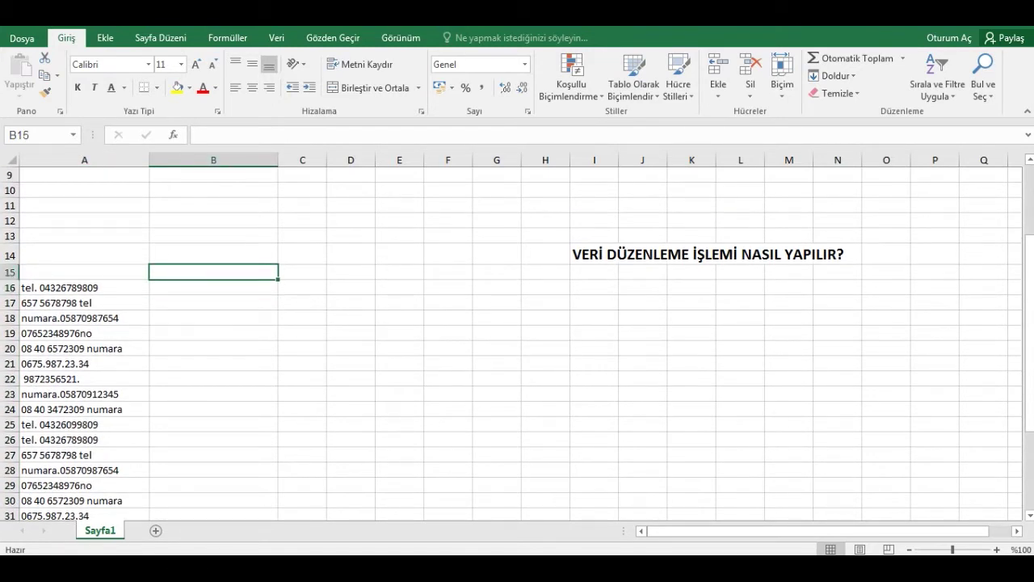
left_click(214, 286)
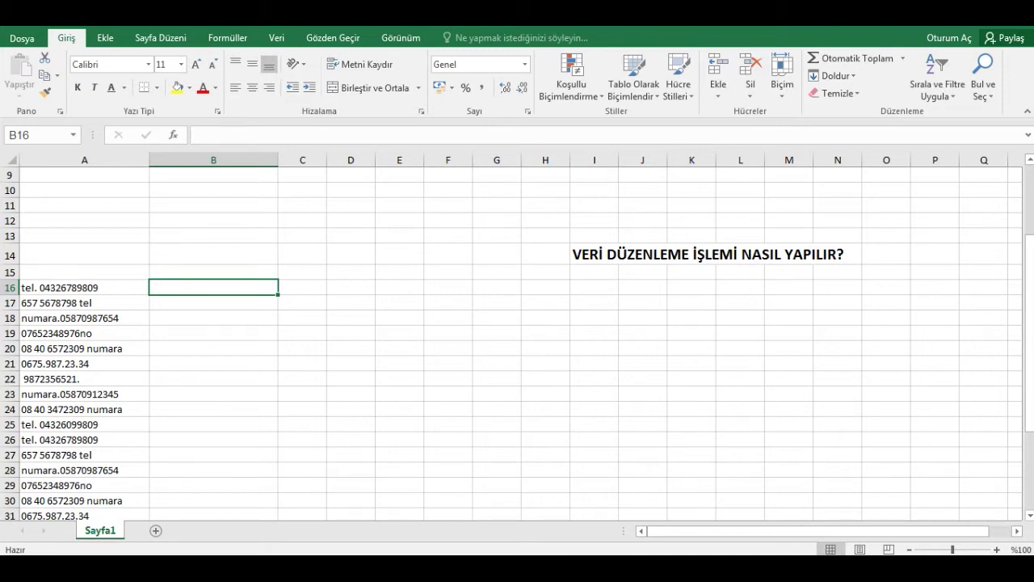
left_click(214, 302)
left_click(214, 287)
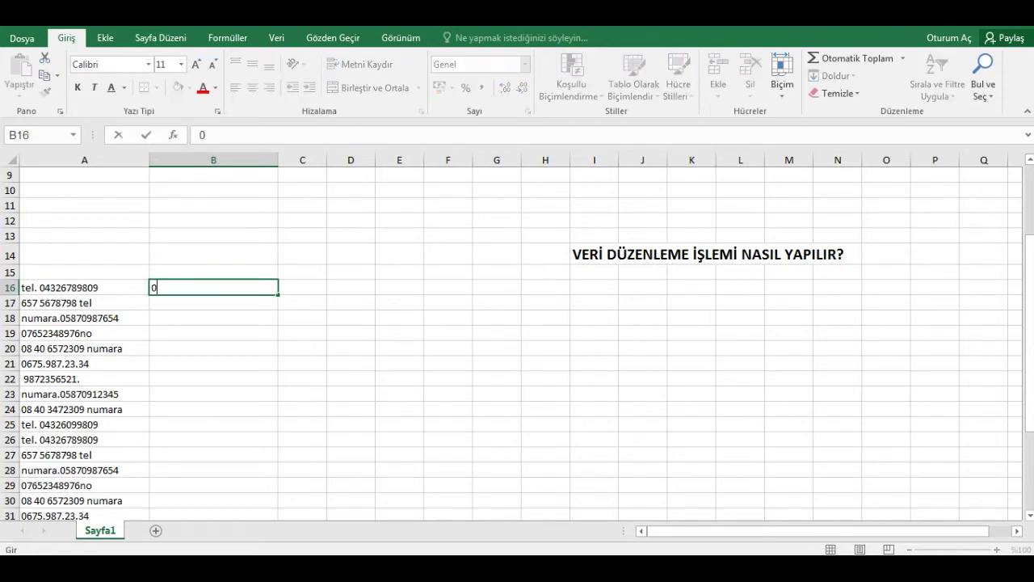
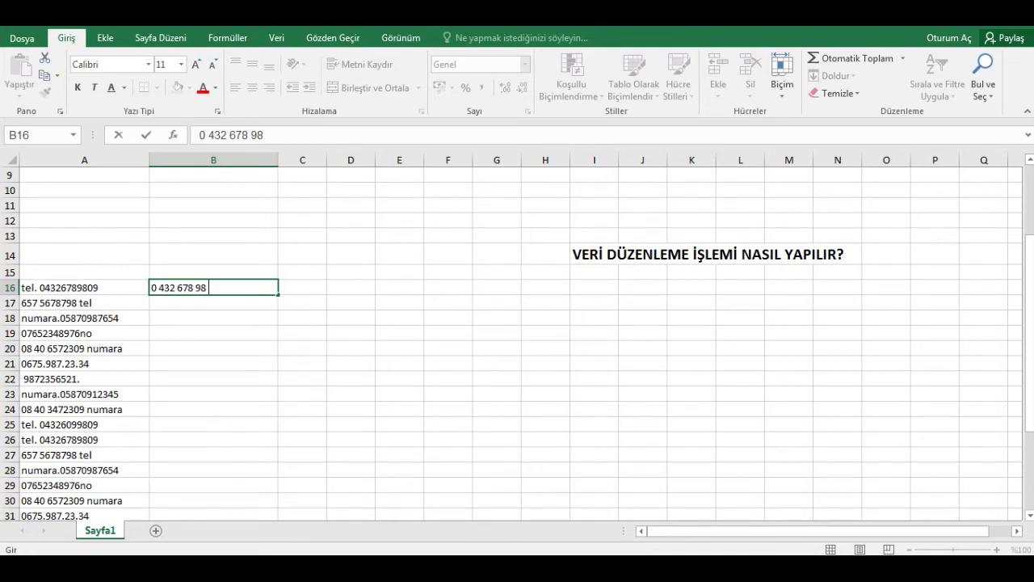
key("Return")
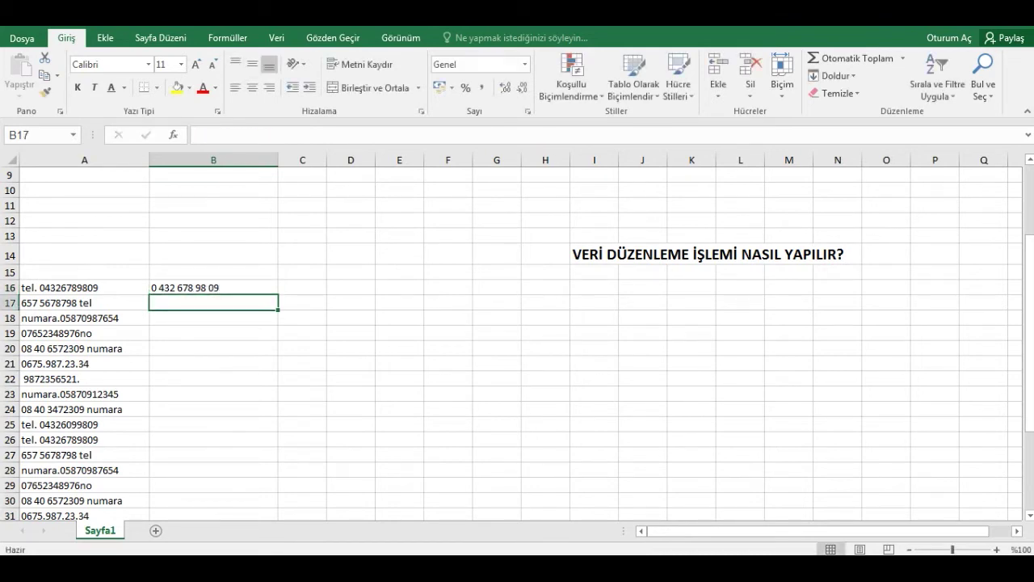
left_click(214, 287)
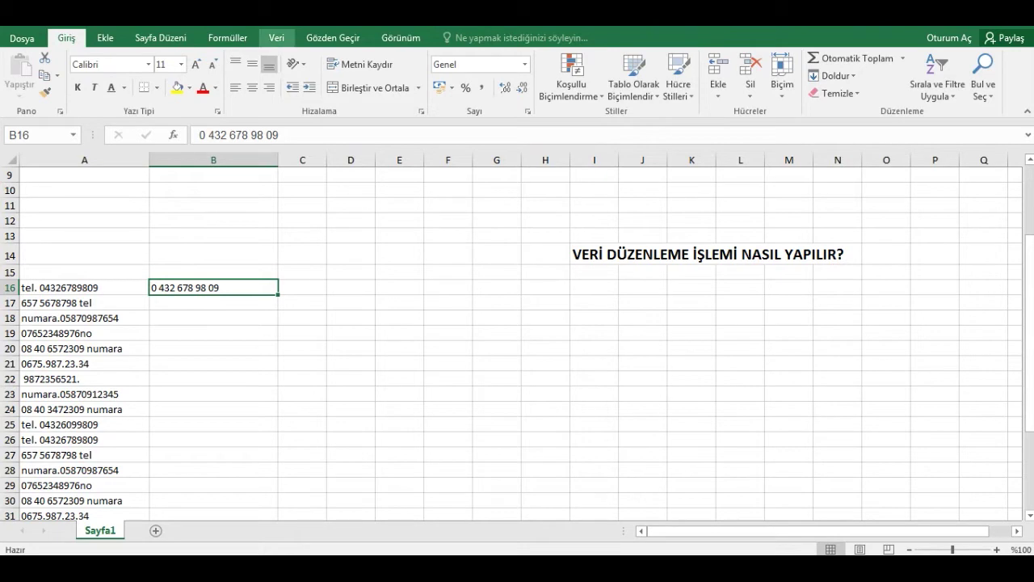
Step: Flash Fill column B from the B16 example pattern
left_click(276, 37)
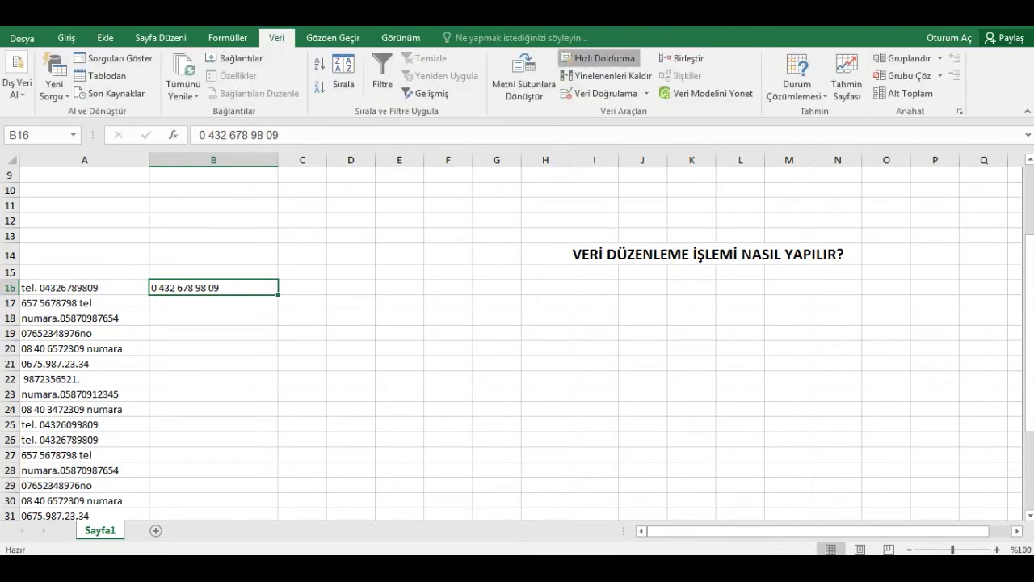
left_click(598, 58)
scroll(517, 339, "down", 1)
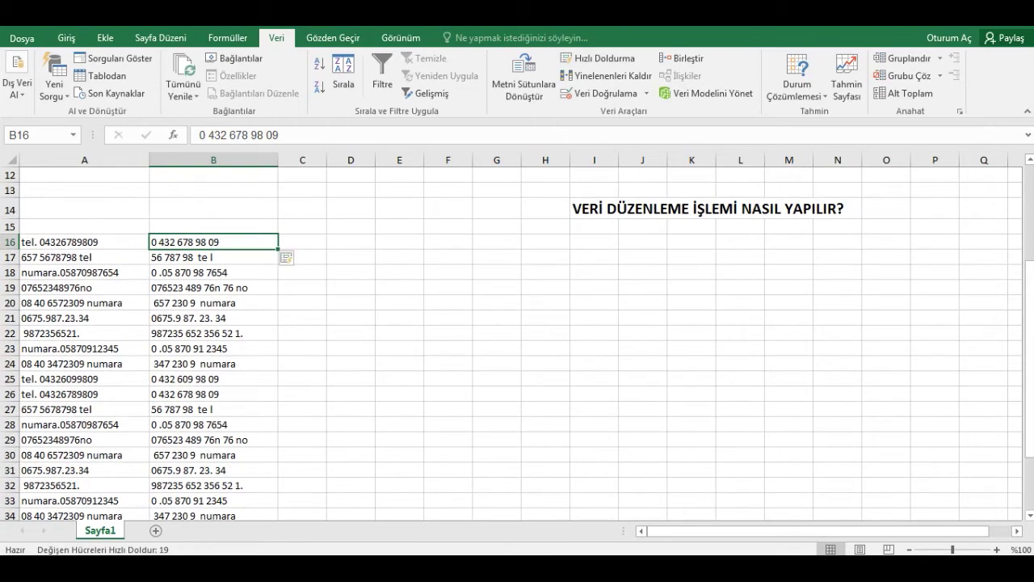
scroll(518, 339, "down", 1)
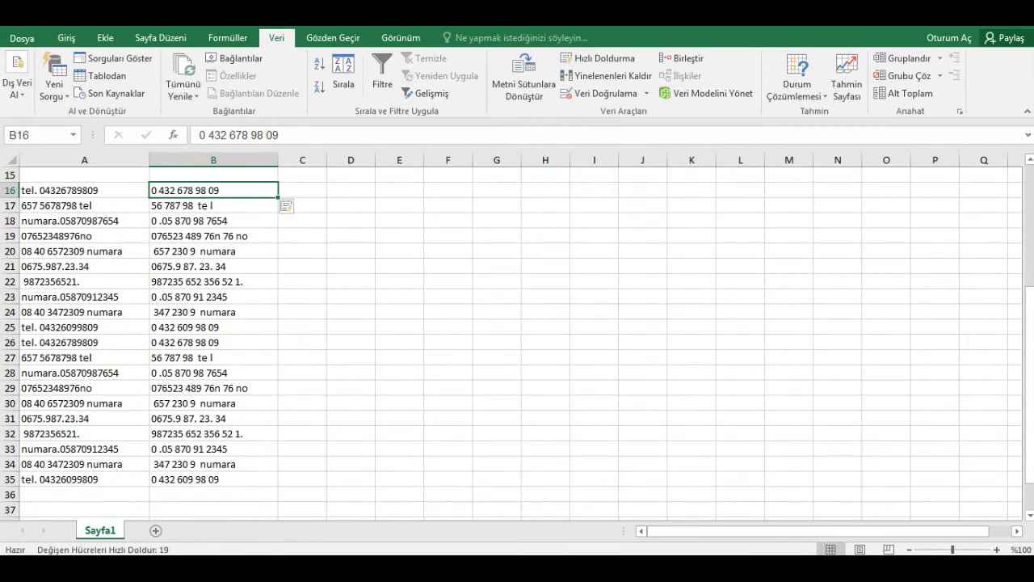
left_click(214, 464)
left_click(213, 479)
Step: Compare the filled values in B23, B25, B27 and B35 with the original column A entries
left_click(214, 327)
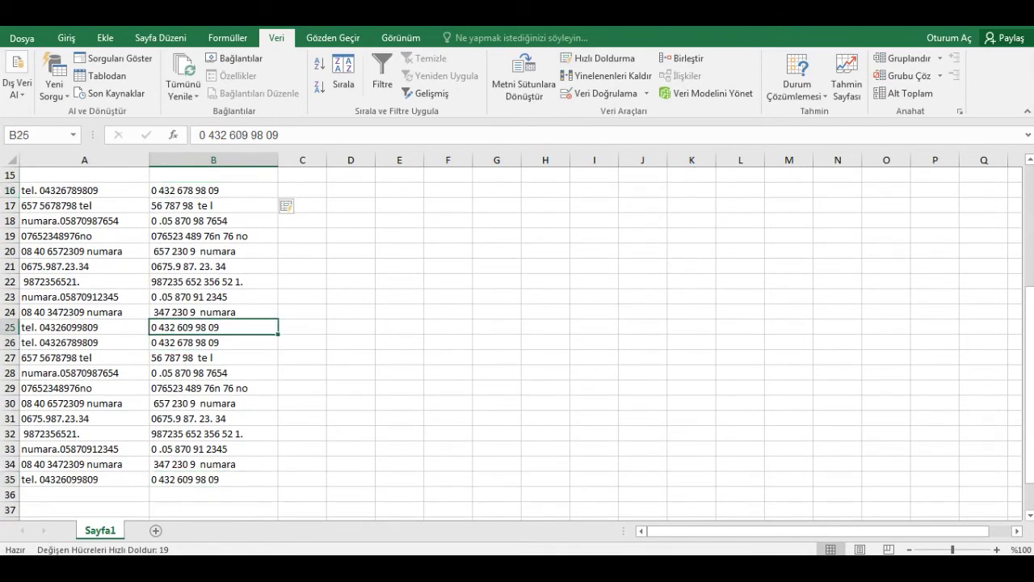
scroll(517, 339, "down", 1)
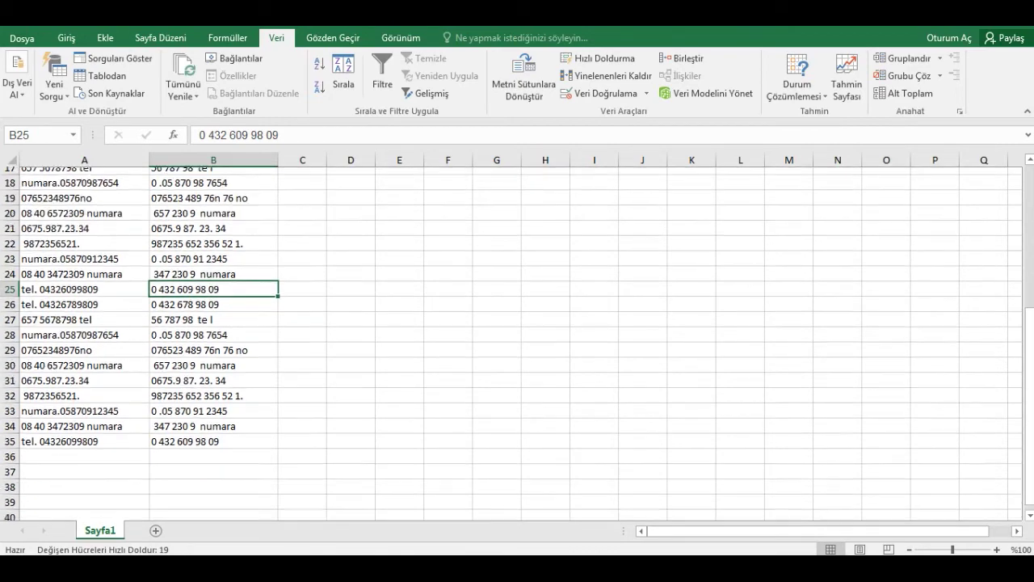
scroll(517, 339, "up", 1)
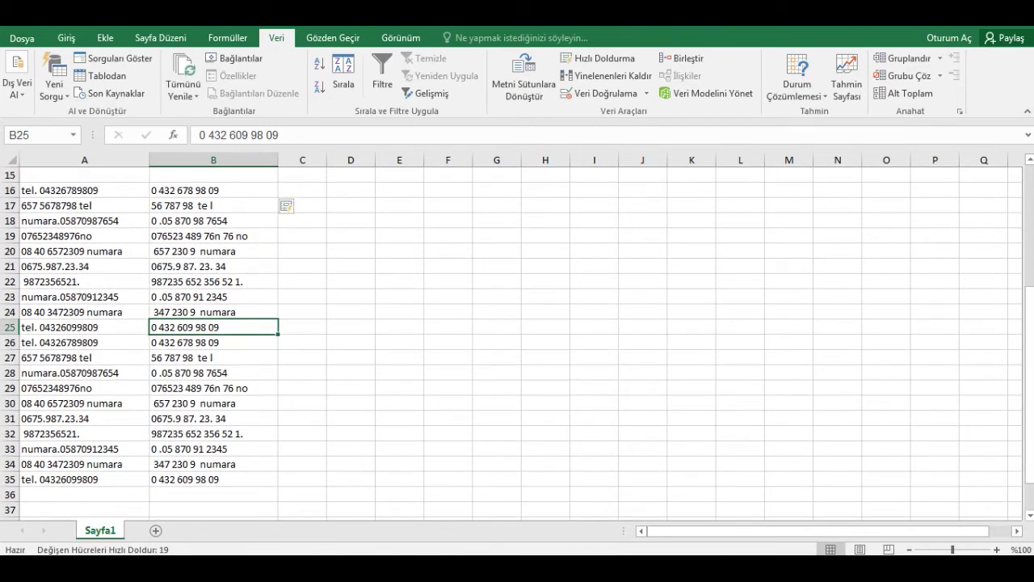
scroll(517, 339, "up", 1)
left_click(84, 242)
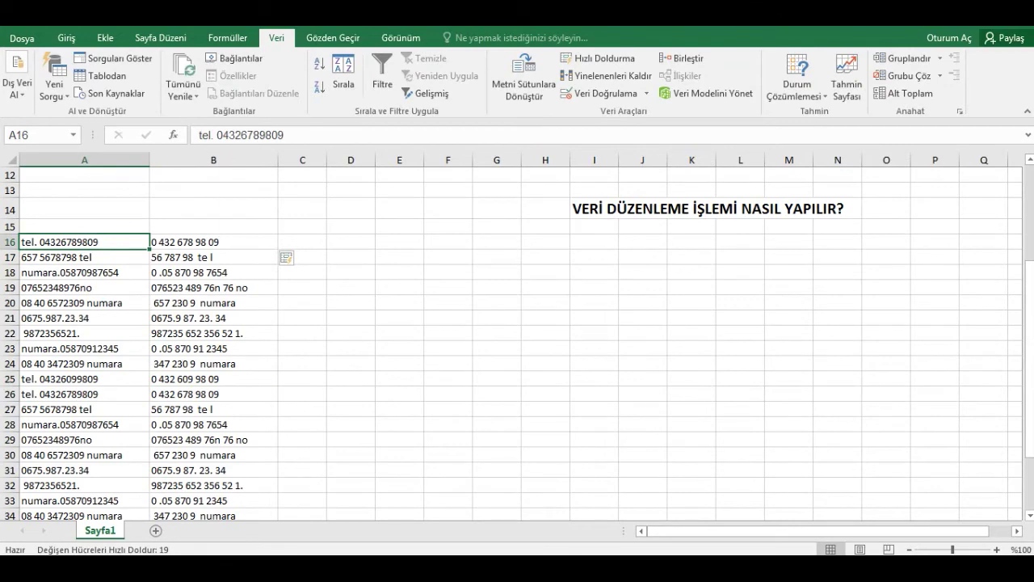
scroll(517, 339, "down", 1)
left_click(213, 479)
left_click(213, 297)
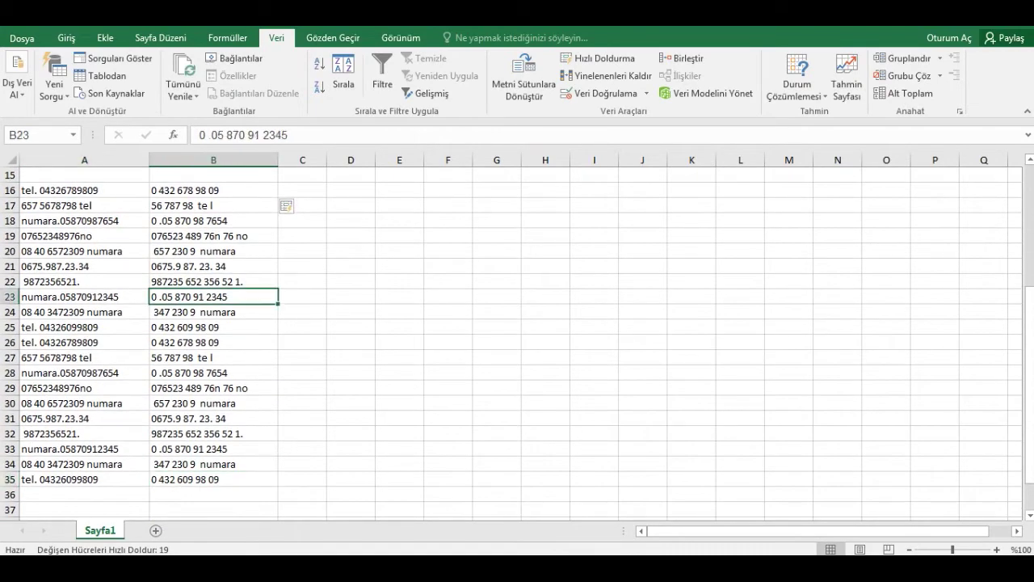
left_click(213, 357)
left_click(84, 190)
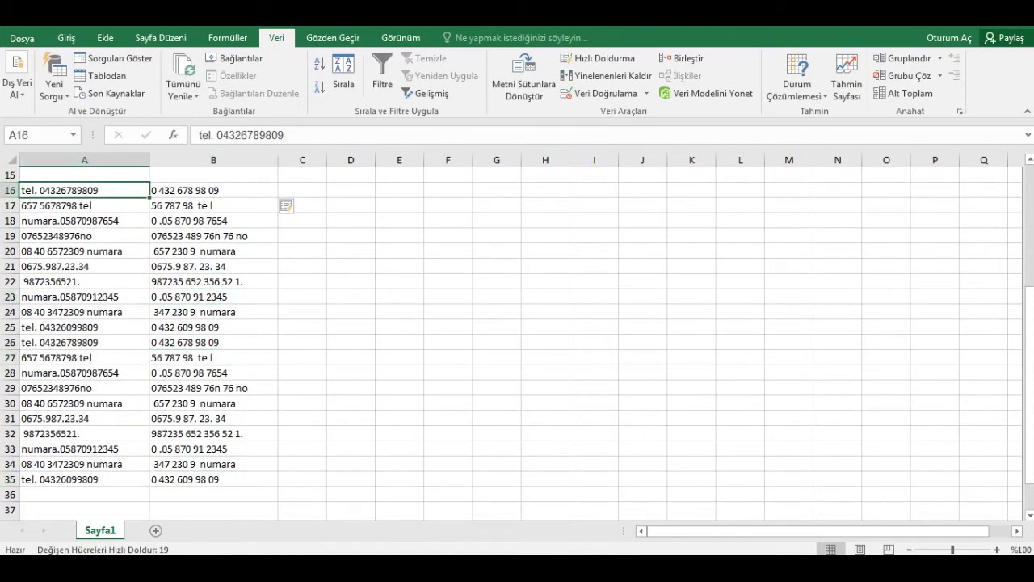
scroll(517, 340, "up", 1)
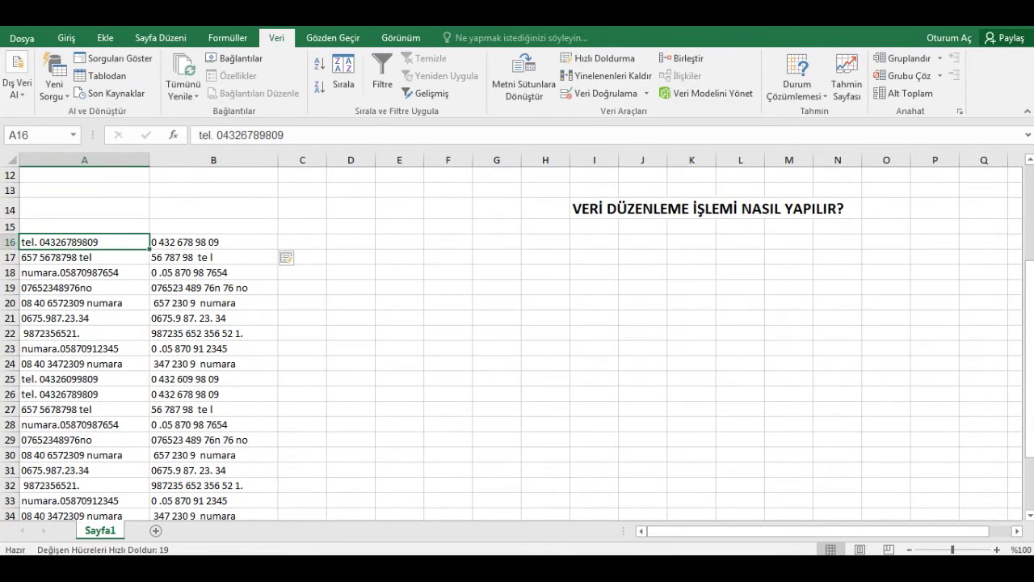
left_click(214, 257)
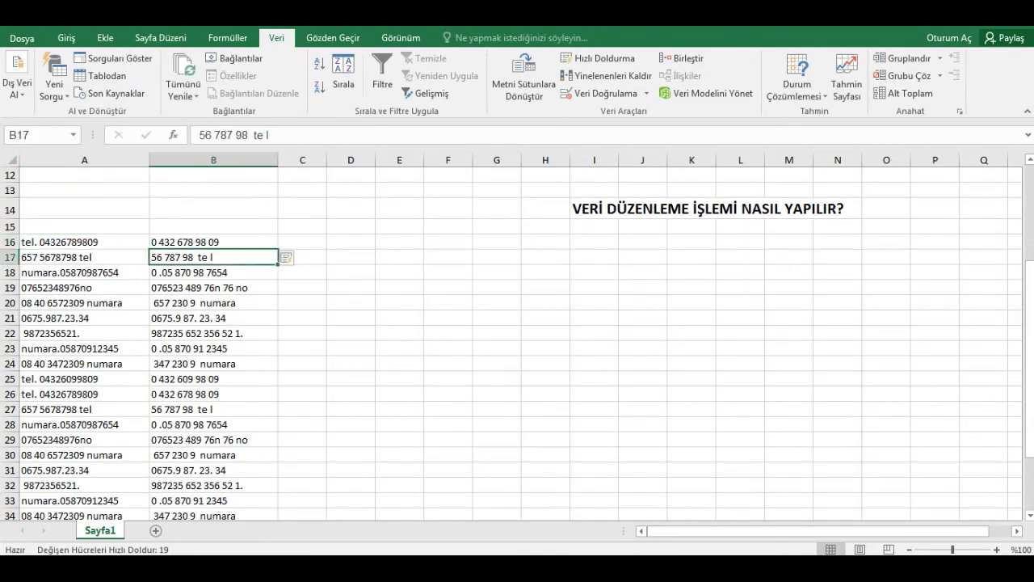
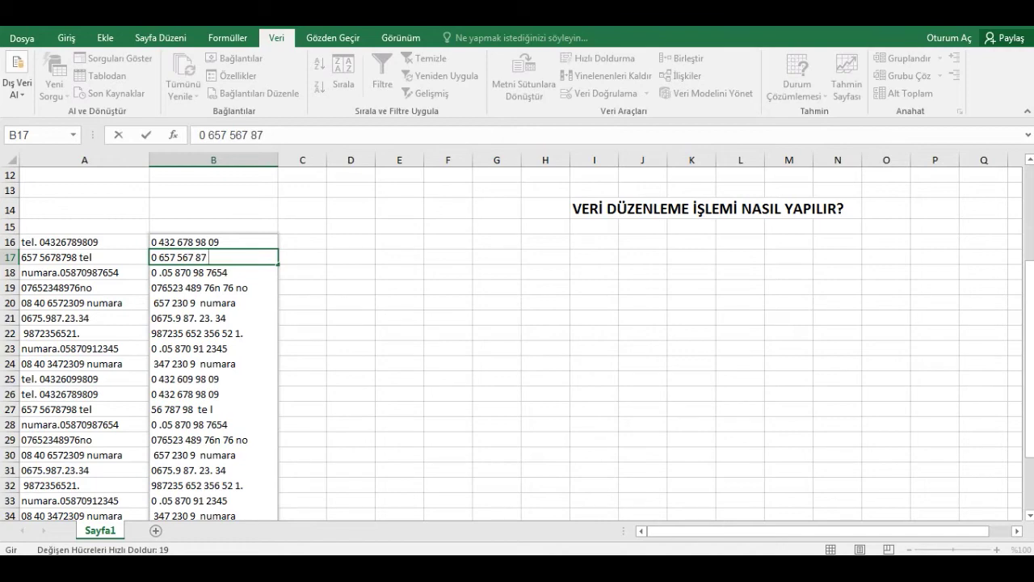
key("Return")
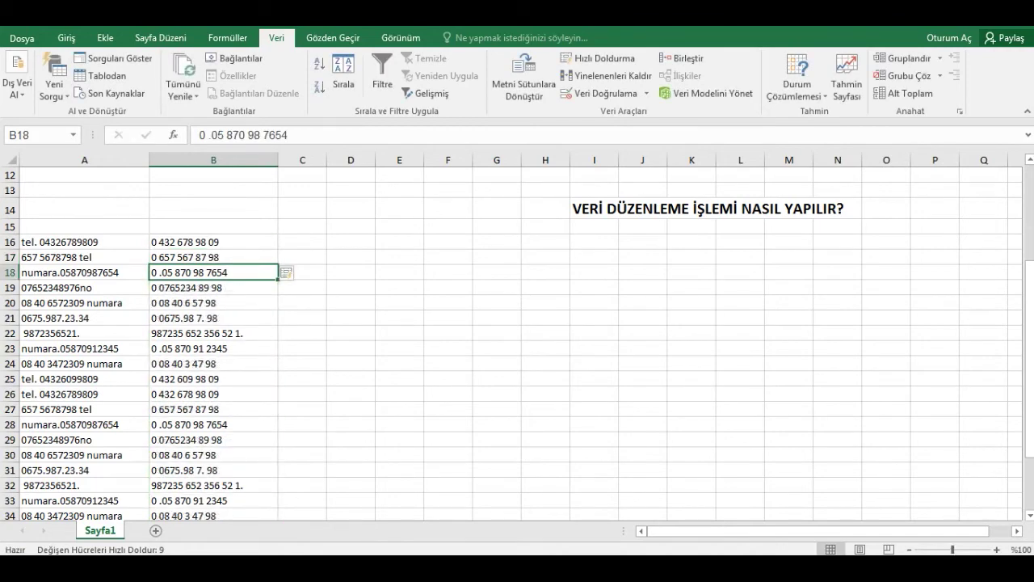
scroll(518, 343, "down", 1)
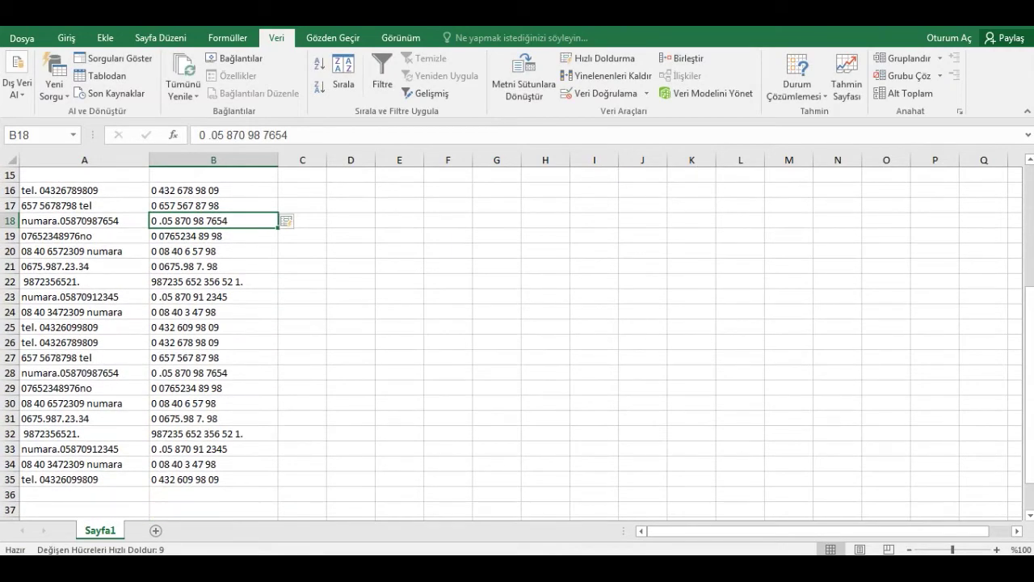
type("0")
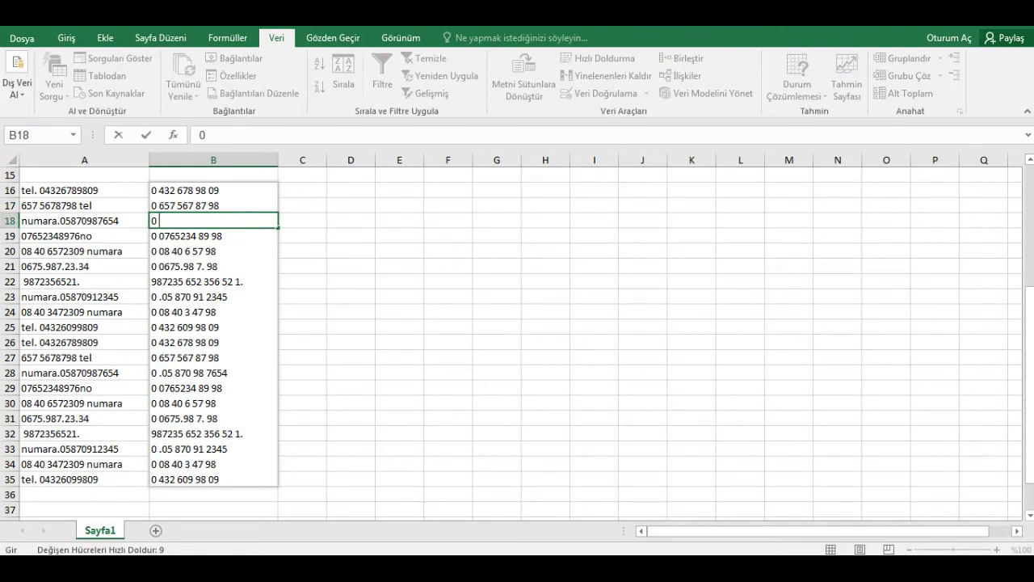
type(" 5")
type("8")
type("7 098")
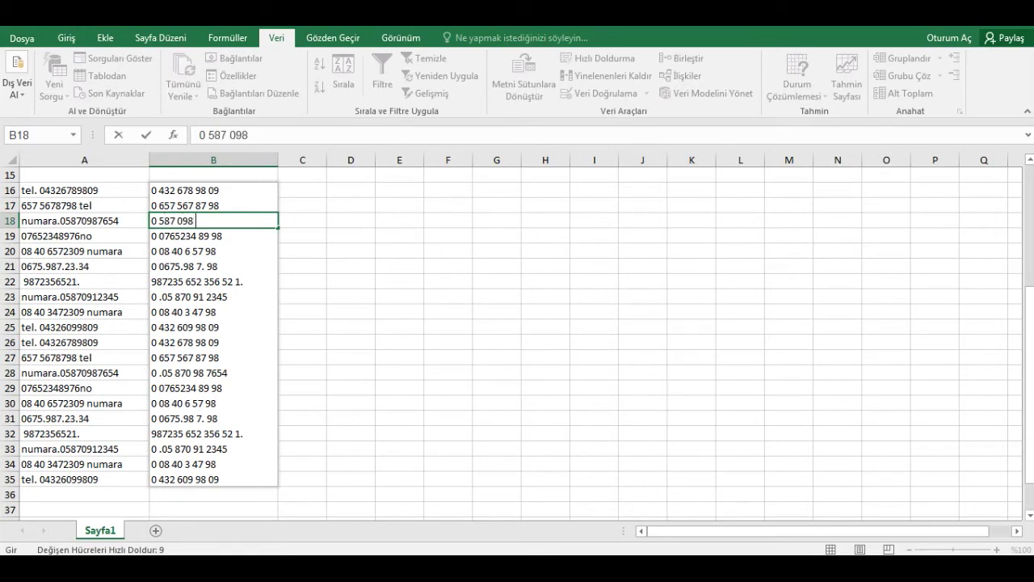
key("Return")
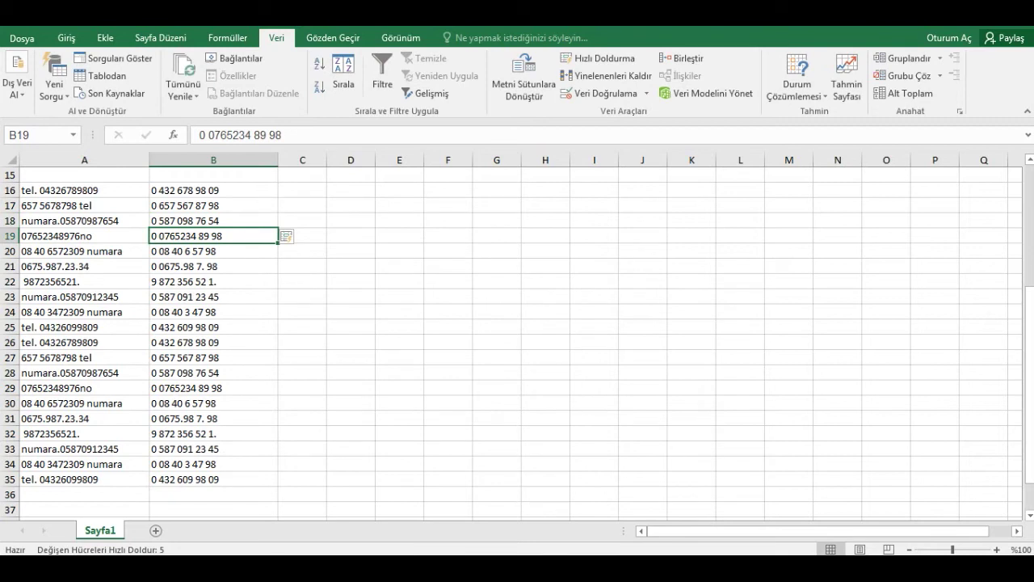
left_click(213, 252)
left_click(213, 236)
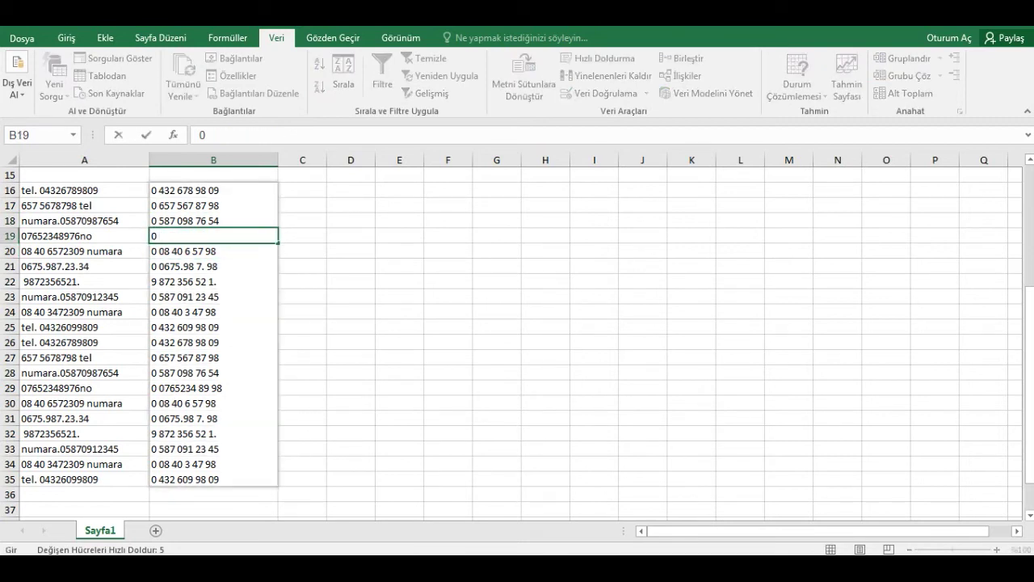
key("Return")
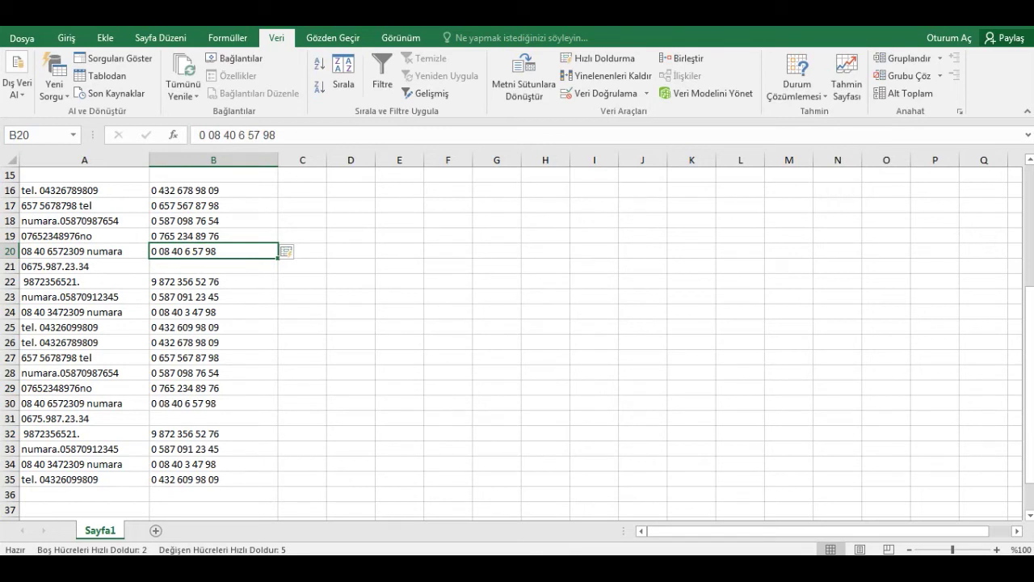
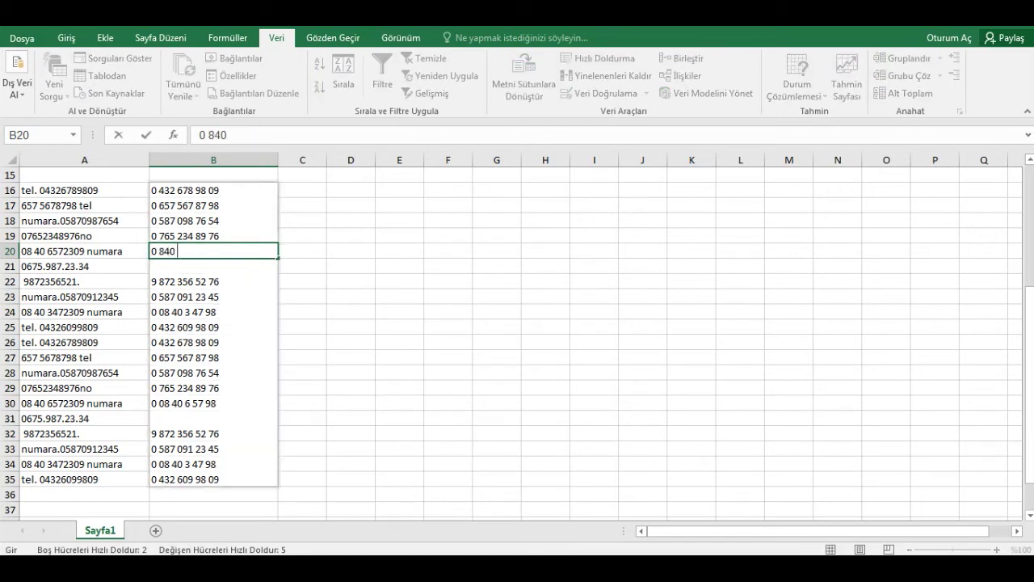
key("Return")
left_click(213, 281)
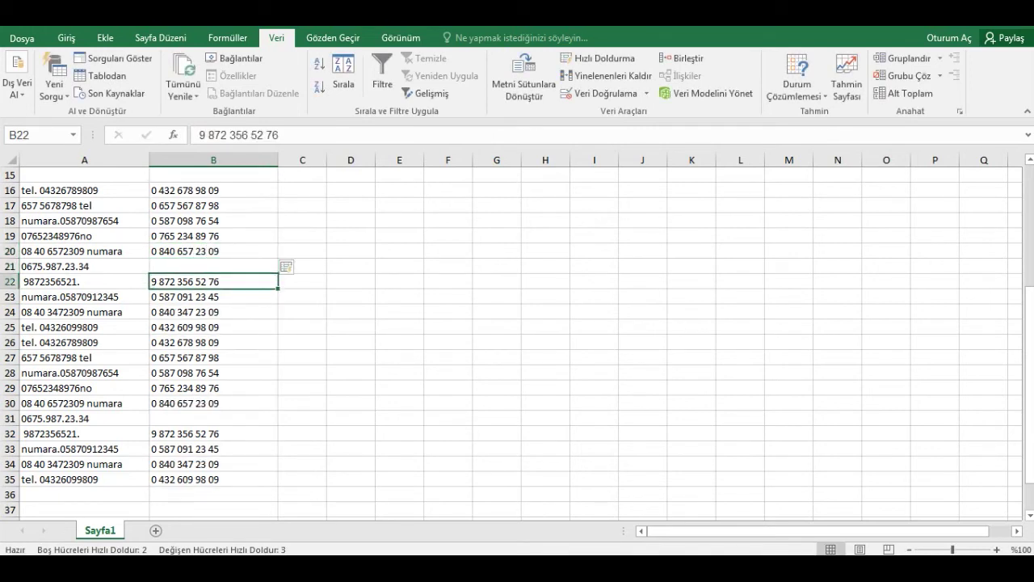
key("ctrl+Down")
key("ctrl+Up")
key("Left")
key("Right")
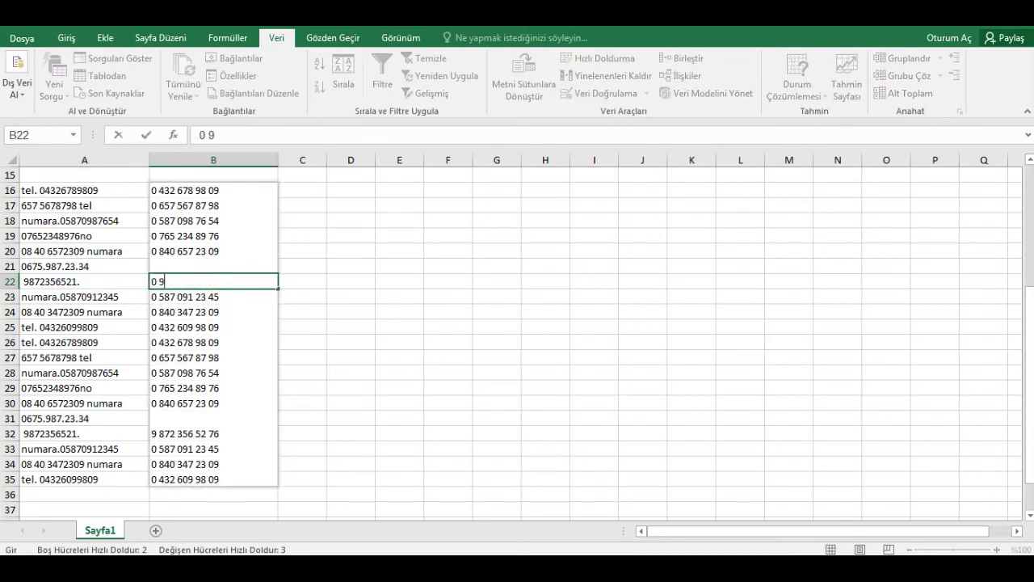
key("Return")
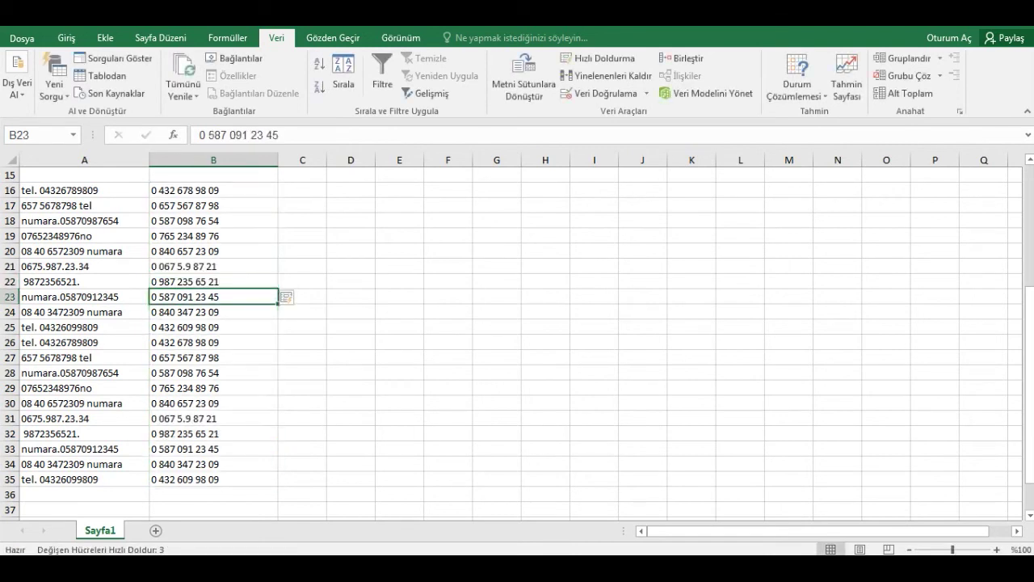
left_click_drag(213, 479, 213, 189)
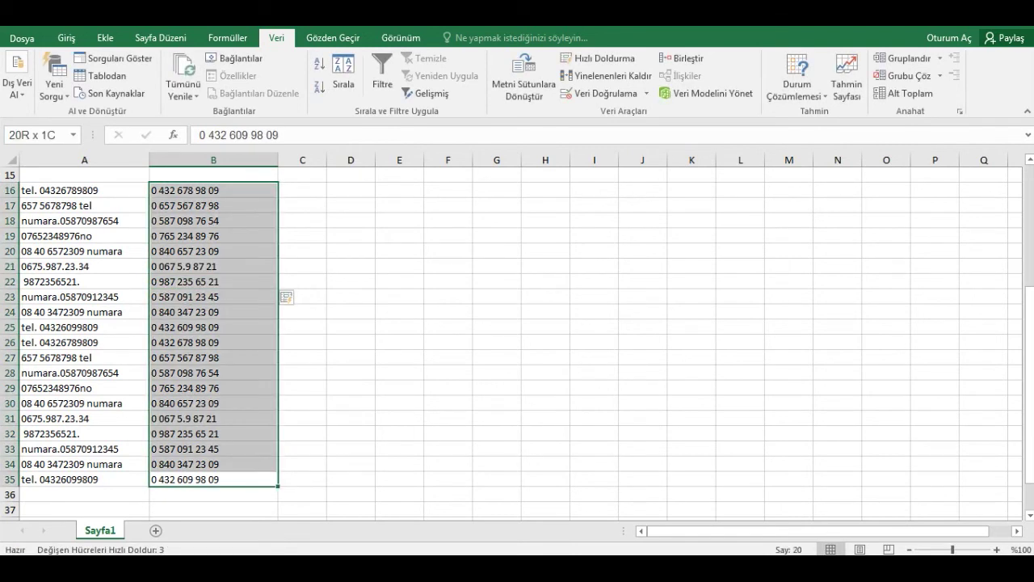
left_click(302, 219)
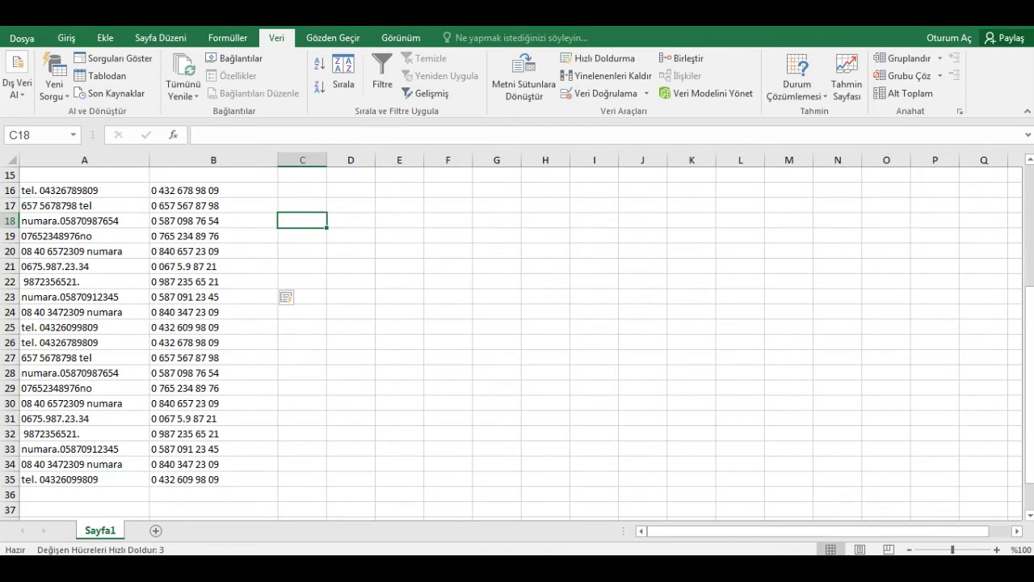
left_click_drag(60, 190, 213, 480)
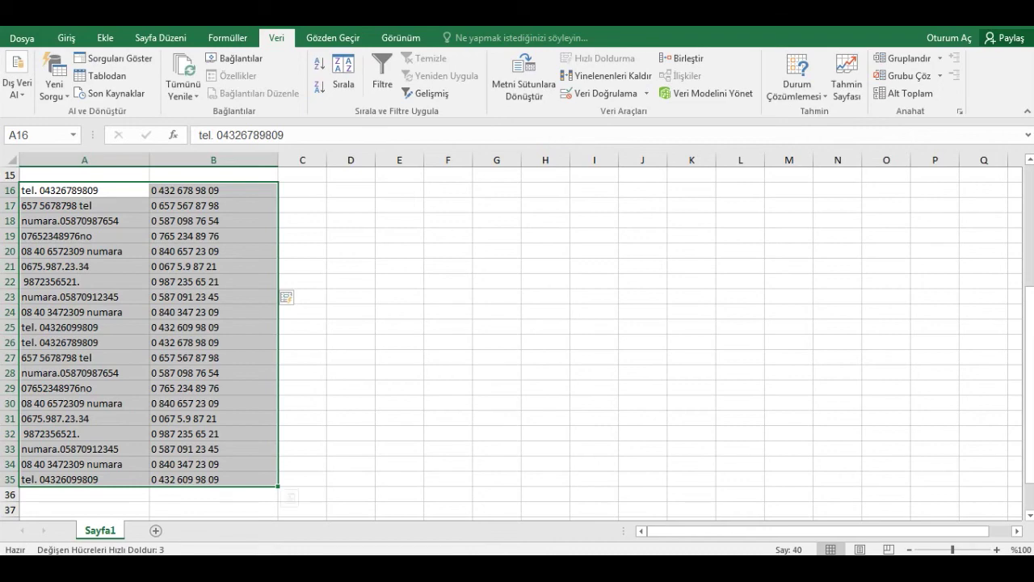
scroll(517, 339, "down", 1)
scroll(517, 339, "up", 2)
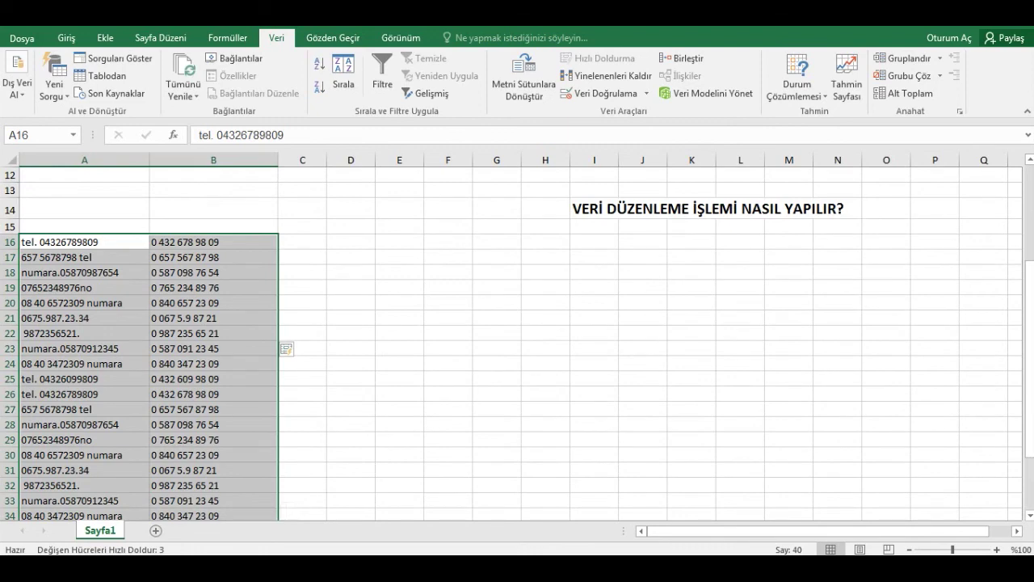
scroll(517, 339, "down", 1)
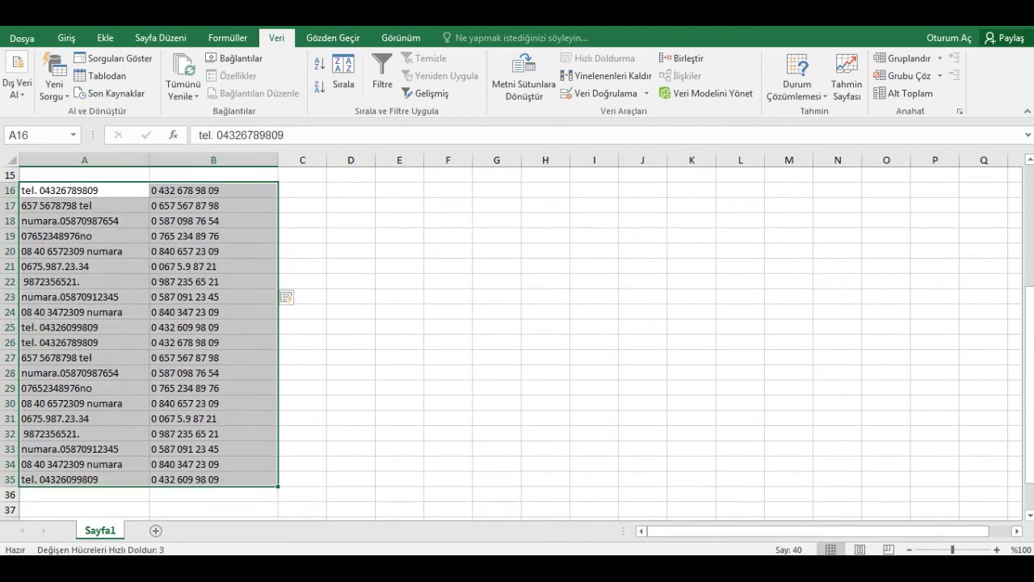
scroll(517, 339, "up", 1)
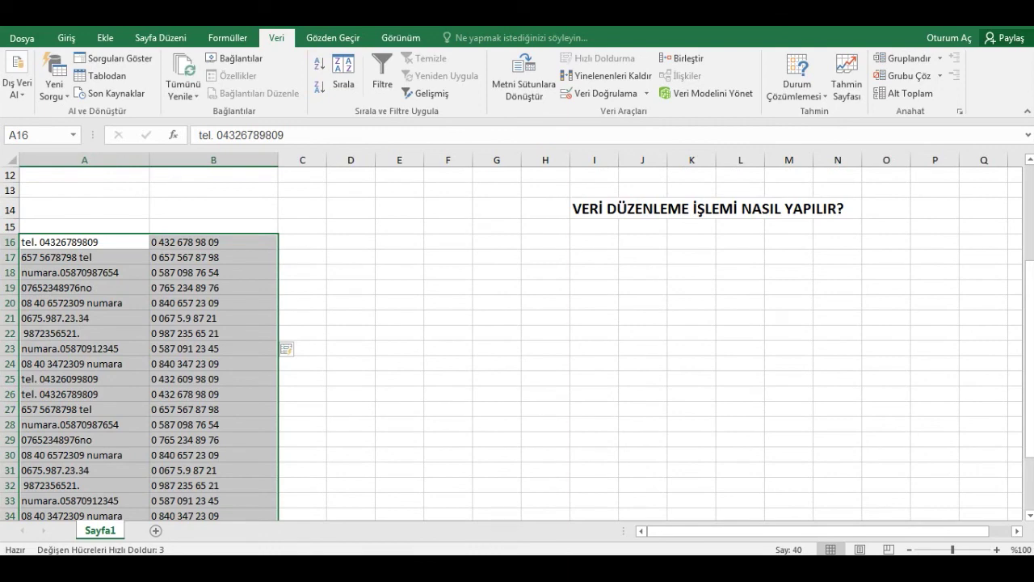
scroll(517, 339, "down", 1)
scroll(517, 339, "up", 1)
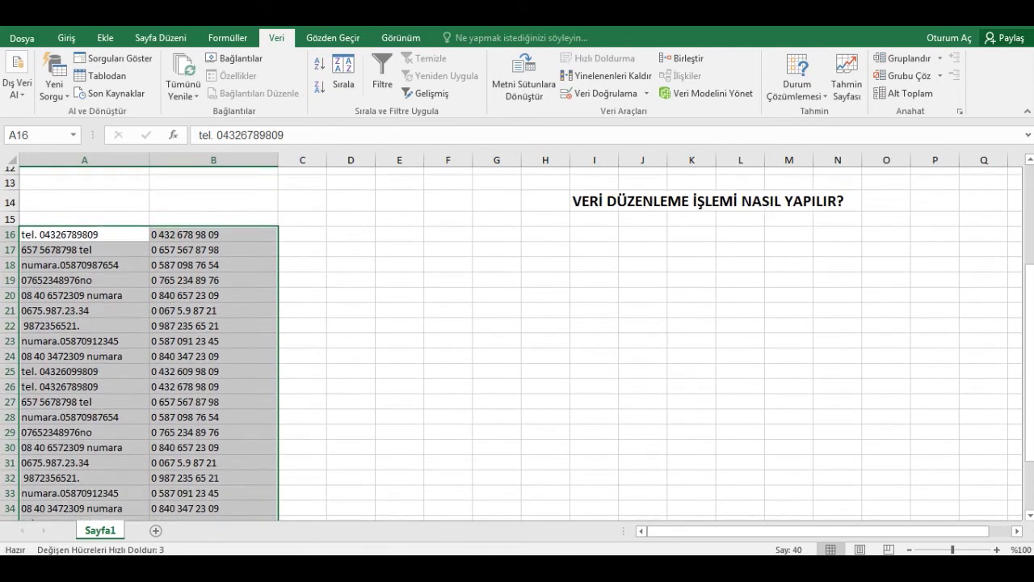